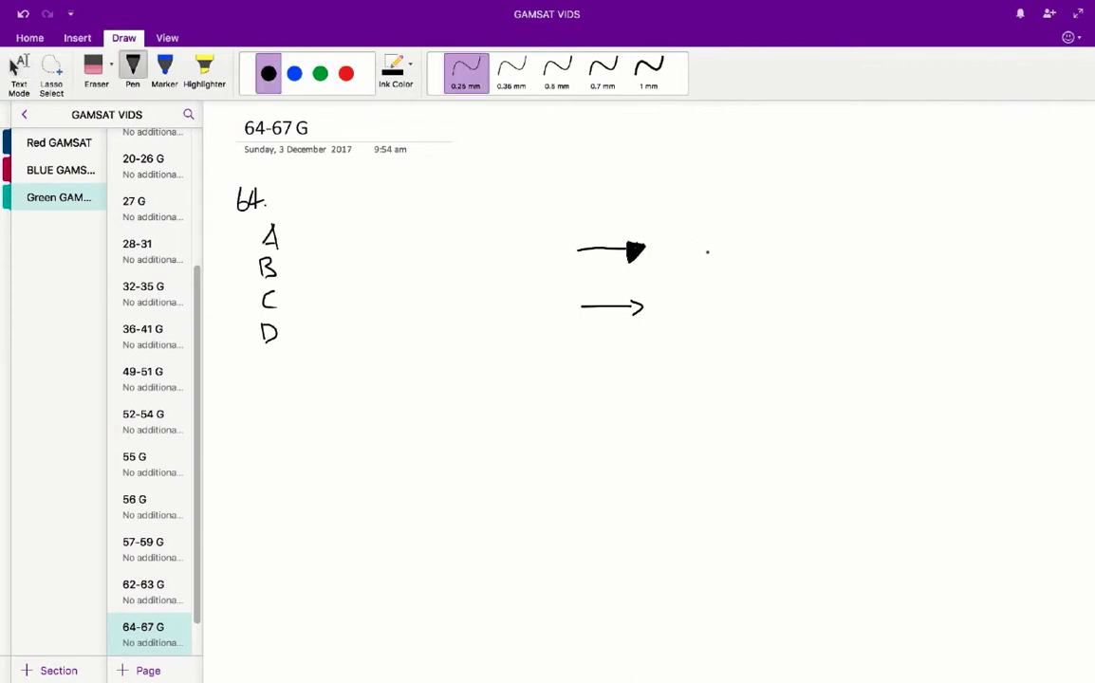
# Handwrite 'conversion' to the right of the upper filled arrow beside question 64's options
pyautogui.moveTo(702, 248)
pyautogui.mouseDown()
pyautogui.moveTo(696, 258)
pyautogui.moveTo(740, 247)
pyautogui.mouseUp()
pyautogui.moveTo(741, 253); pyautogui.dragTo(760, 258)
pyautogui.moveTo(769, 250); pyautogui.dragTo(794, 259)
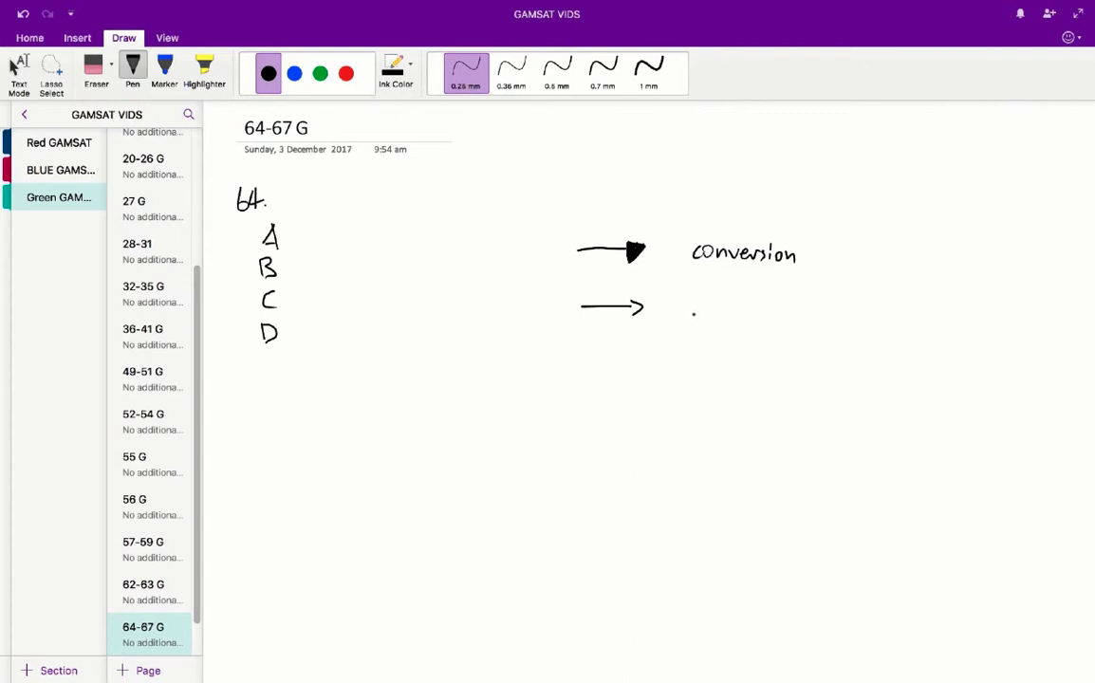
# Handwrite 'activation' to the right of the lower arrow, below 'conversion'
pyautogui.moveTo(705, 313); pyautogui.dragTo(727, 321)
pyautogui.moveTo(731, 314); pyautogui.dragTo(813, 322)
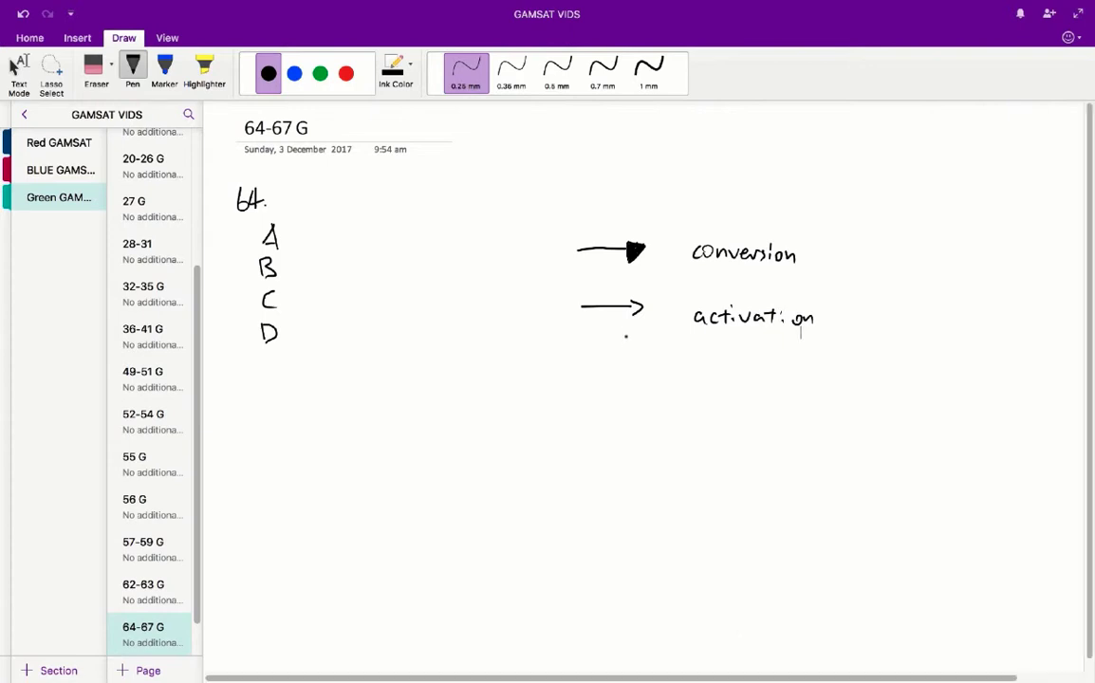
# Cross out options A, B and C of question 64 and tick option D
pyautogui.moveTo(298, 229); pyautogui.dragTo(309, 243)
pyautogui.moveTo(309, 230)
pyautogui.mouseDown()
pyautogui.moveTo(298, 243)
pyautogui.moveTo(308, 268)
pyautogui.mouseUp()
pyautogui.moveTo(307, 253)
pyautogui.mouseDown()
pyautogui.moveTo(295, 266)
pyautogui.moveTo(309, 306)
pyautogui.moveTo(296, 306)
pyautogui.moveTo(333, 314)
pyautogui.mouseUp()
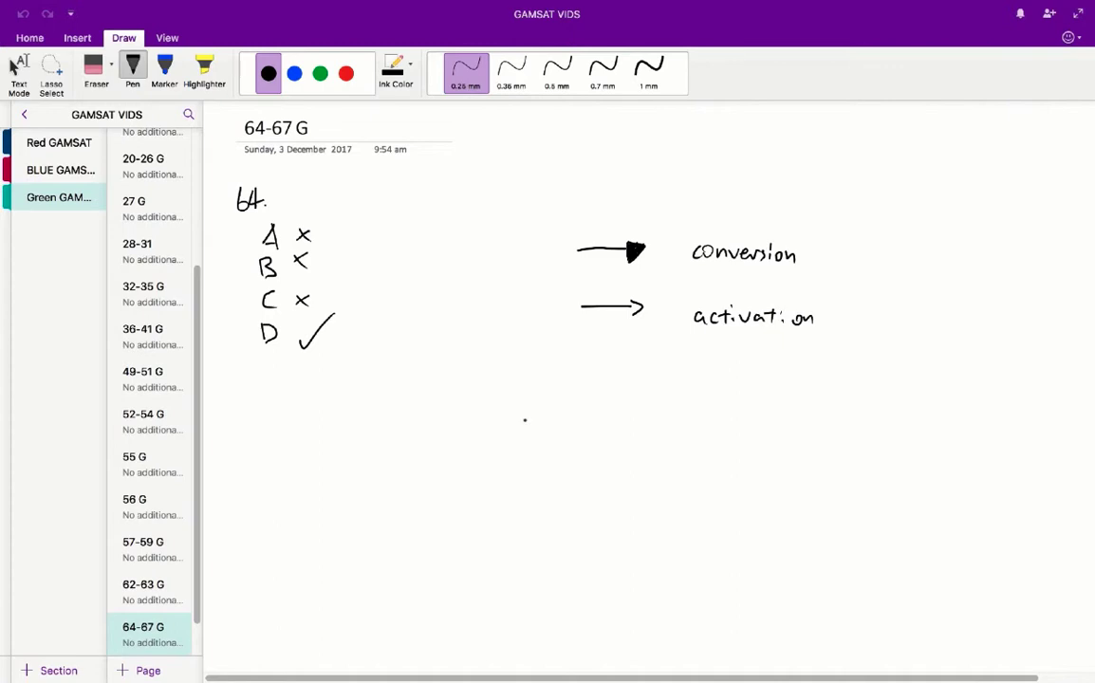
pyautogui.click(16, 66)
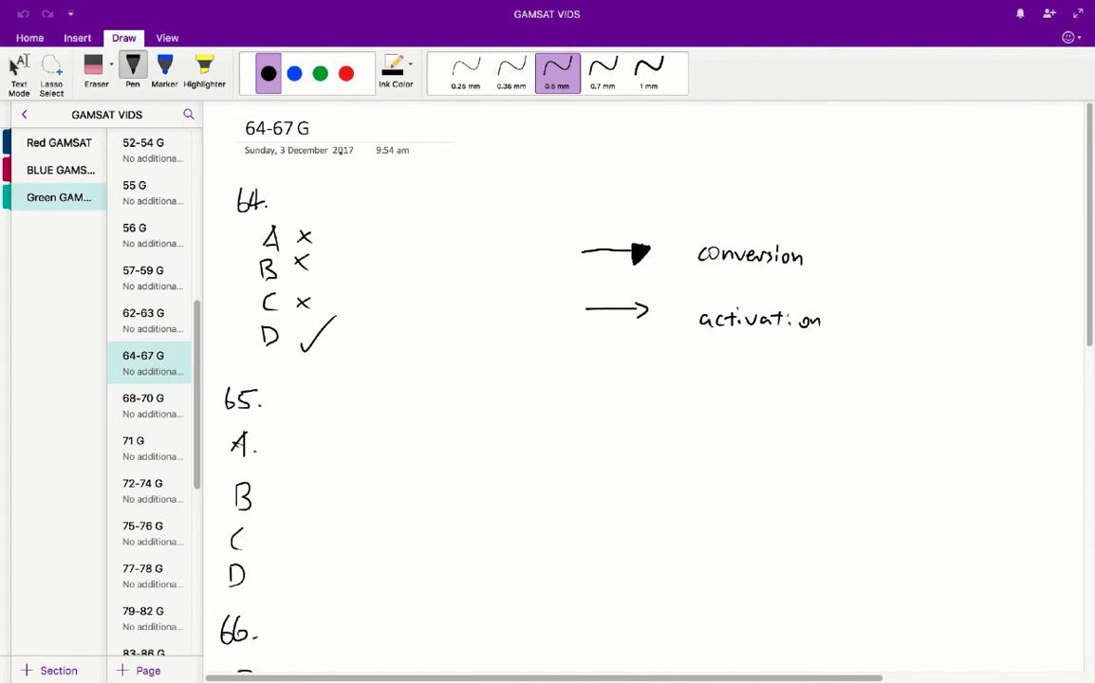
# Draw crosses beside options B, C and D of question 65 and a check beside A
pyautogui.moveTo(291, 479); pyautogui.dragTo(274, 496)
pyautogui.moveTo(276, 486)
pyautogui.mouseDown()
pyautogui.moveTo(290, 499)
pyautogui.moveTo(274, 549)
pyautogui.mouseUp()
pyautogui.moveTo(274, 535)
pyautogui.mouseDown()
pyautogui.moveTo(288, 549)
pyautogui.moveTo(276, 582)
pyautogui.moveTo(287, 581)
pyautogui.mouseUp()
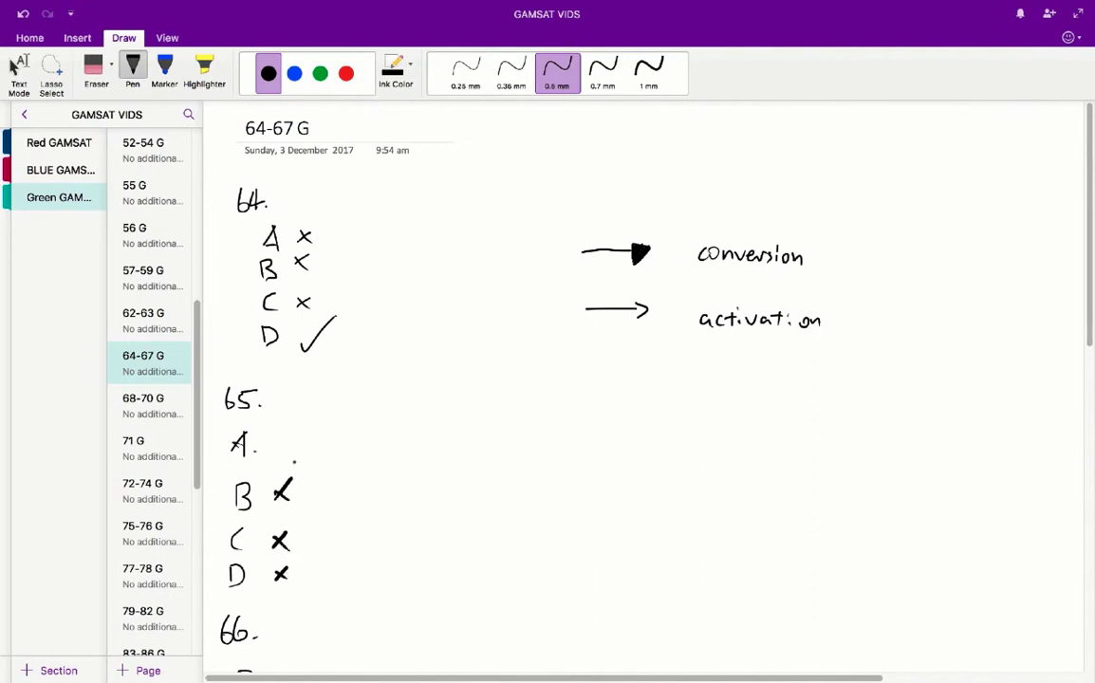
pyautogui.moveTo(276, 440); pyautogui.dragTo(301, 420)
pyautogui.click(304, 494)
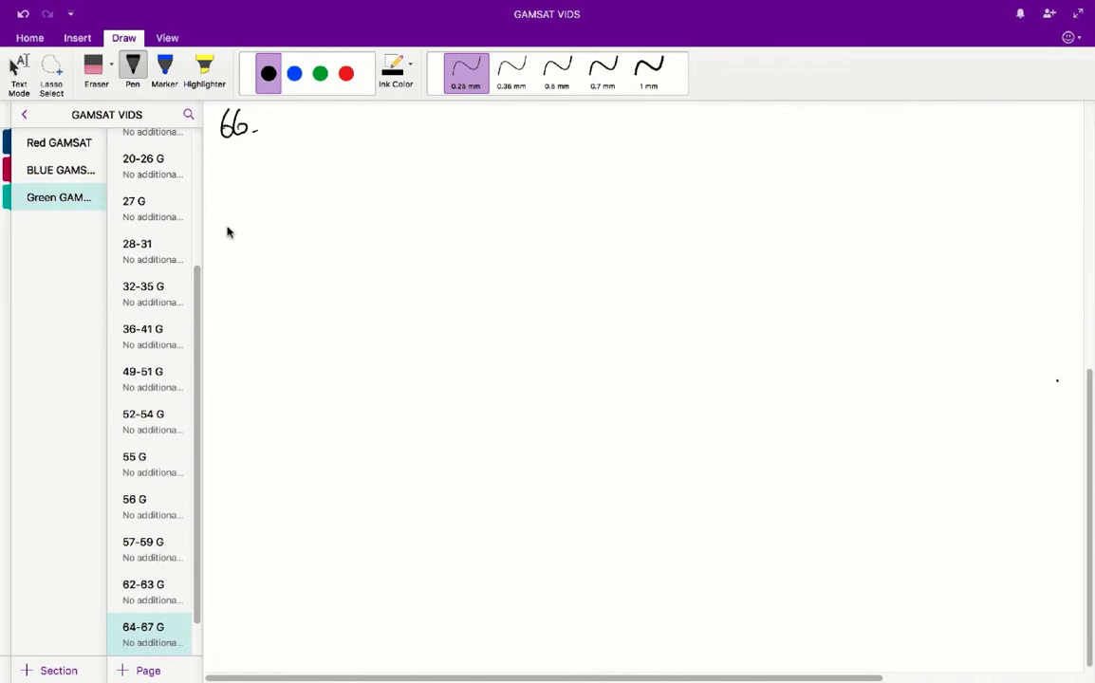
pyautogui.press('Escape')
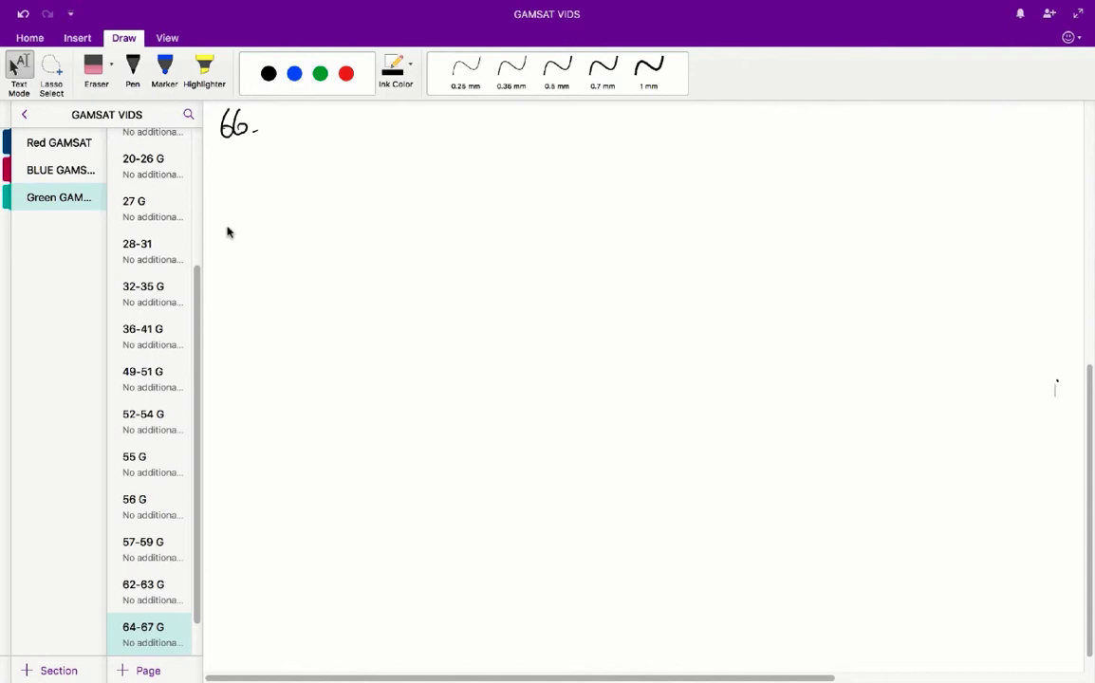
# Select the black 0.25 mm Pen and handwrite 'B.' beneath the '66.' label
pyautogui.hotkey('alt', 'd')
pyautogui.press('p')
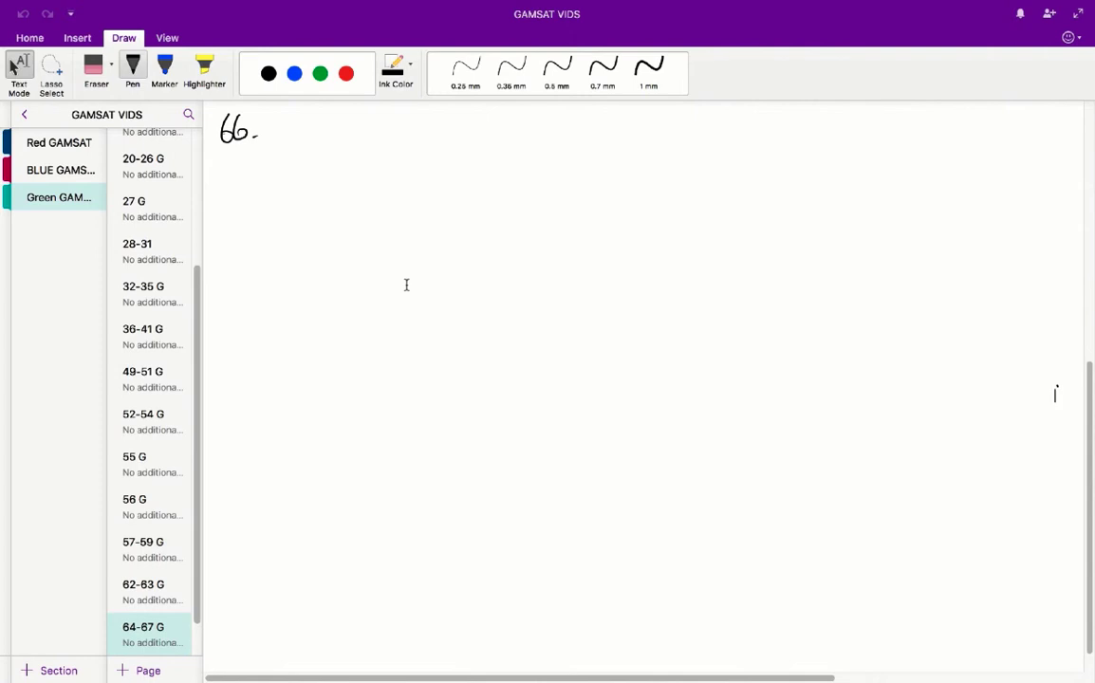
pyautogui.click(133, 66)
pyautogui.moveTo(237, 173)
pyautogui.mouseDown()
pyautogui.moveTo(241, 199)
pyautogui.moveTo(249, 194)
pyautogui.mouseUp()
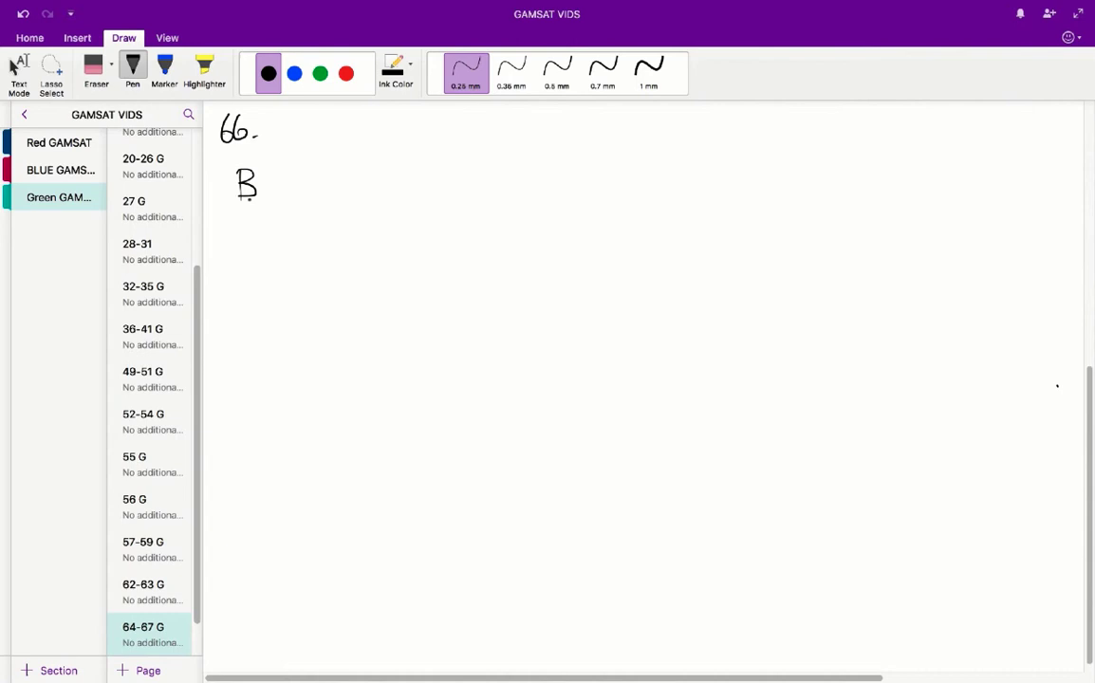
pyautogui.click(16, 66)
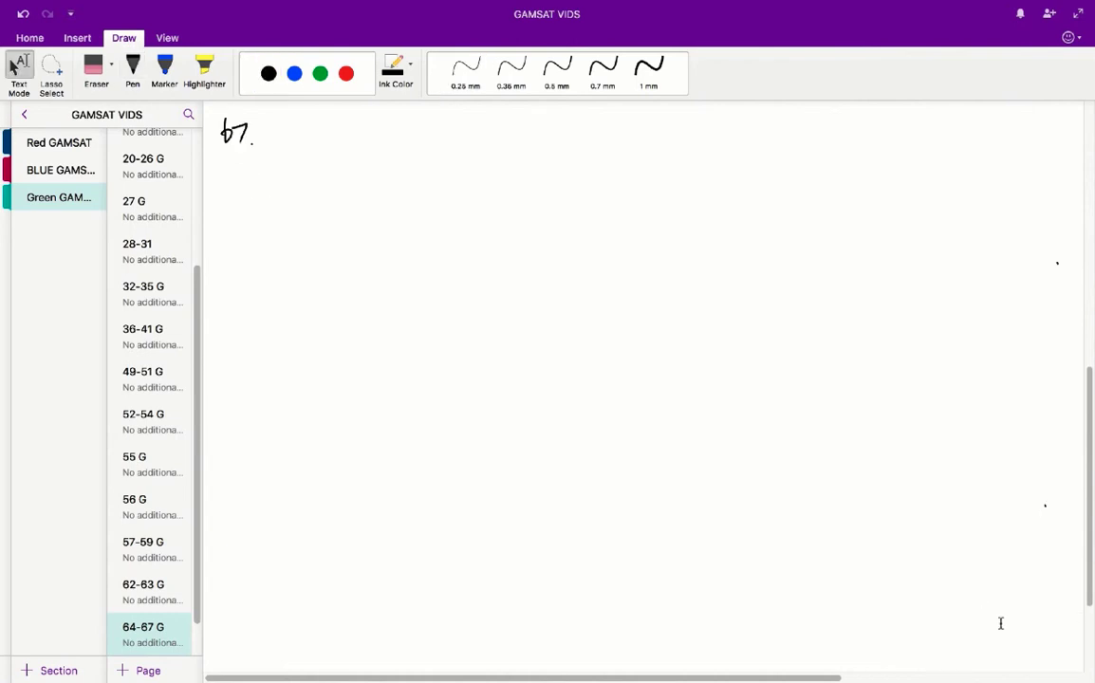